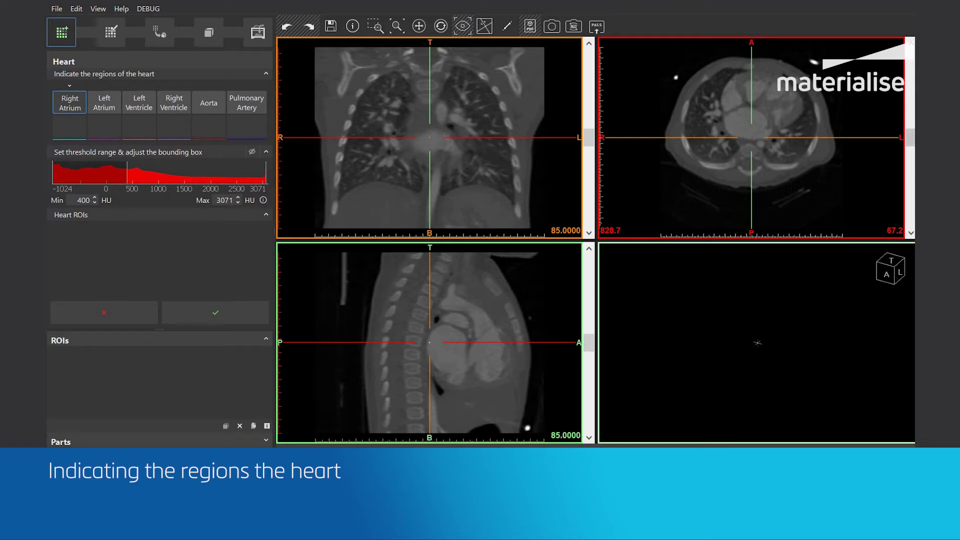
Place seed points for the right atrium, left atrium, left ventricle and right ventricle in the axial slice
scroll(751, 137, "down", 5)
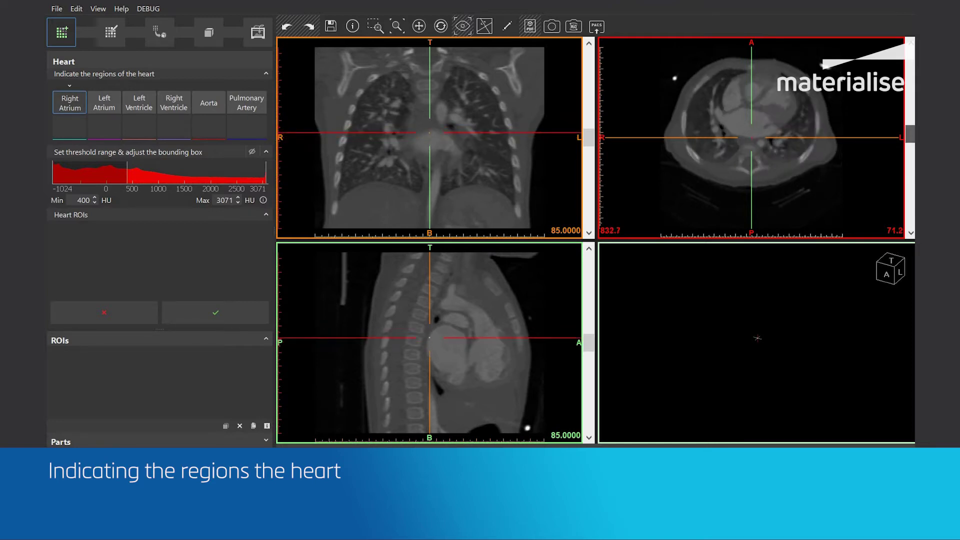
scroll(751, 137, "down", 3)
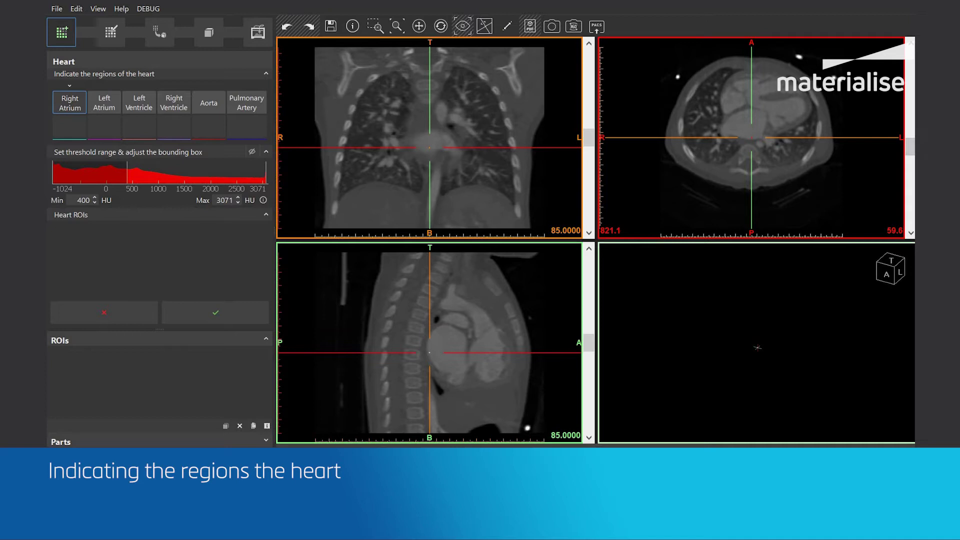
left_click(734, 100)
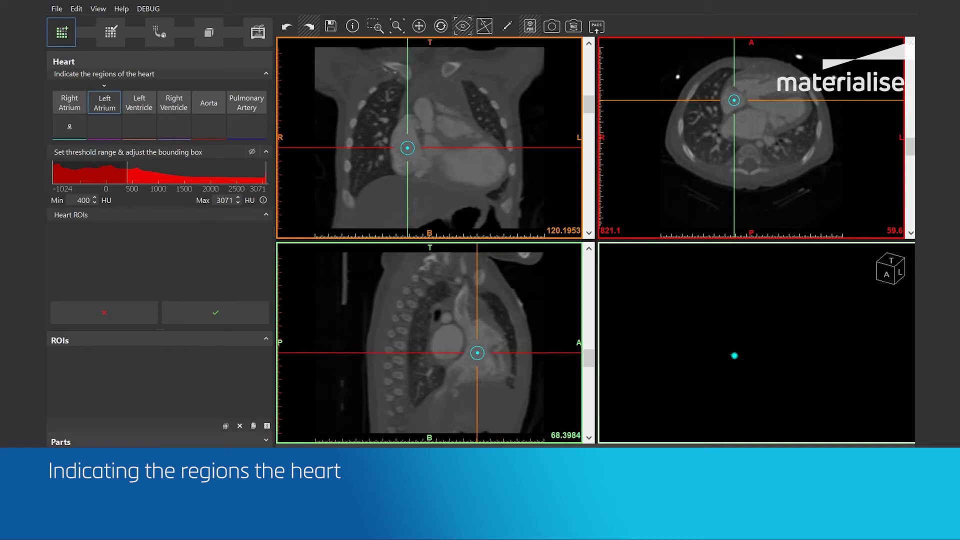
left_click(743, 124)
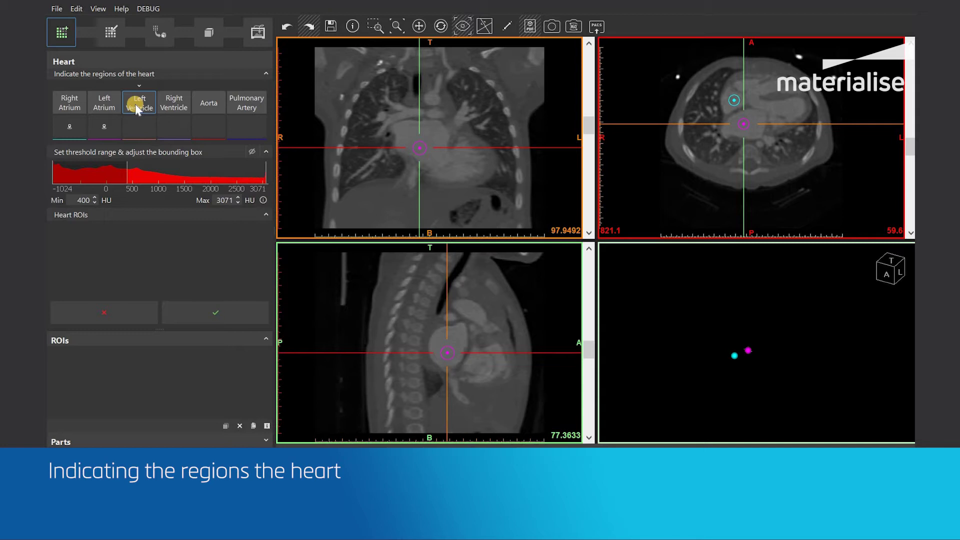
left_click(785, 108)
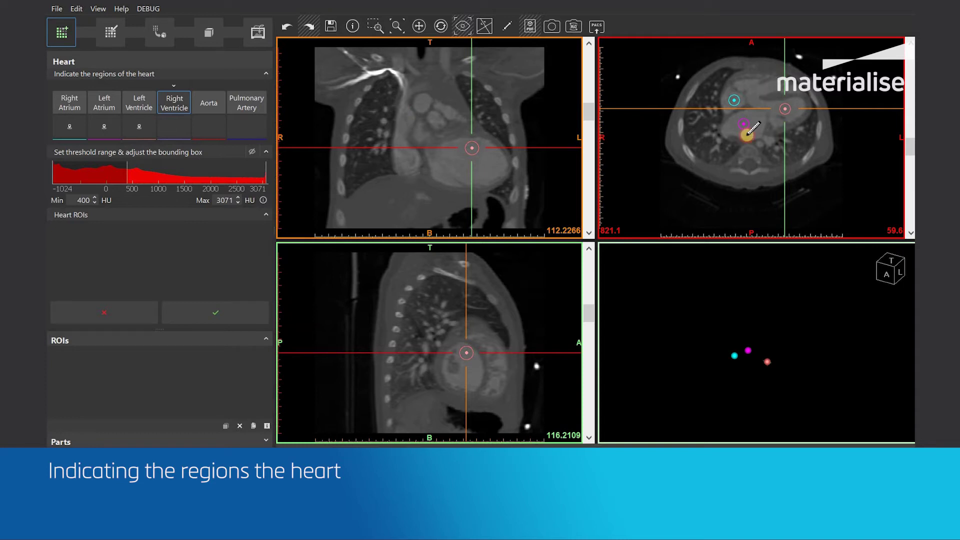
left_click(766, 90)
Place the aorta and pulmonary artery seed points in the sagittal slice
left_click_drag(590, 316, 589, 340)
left_click(474, 312)
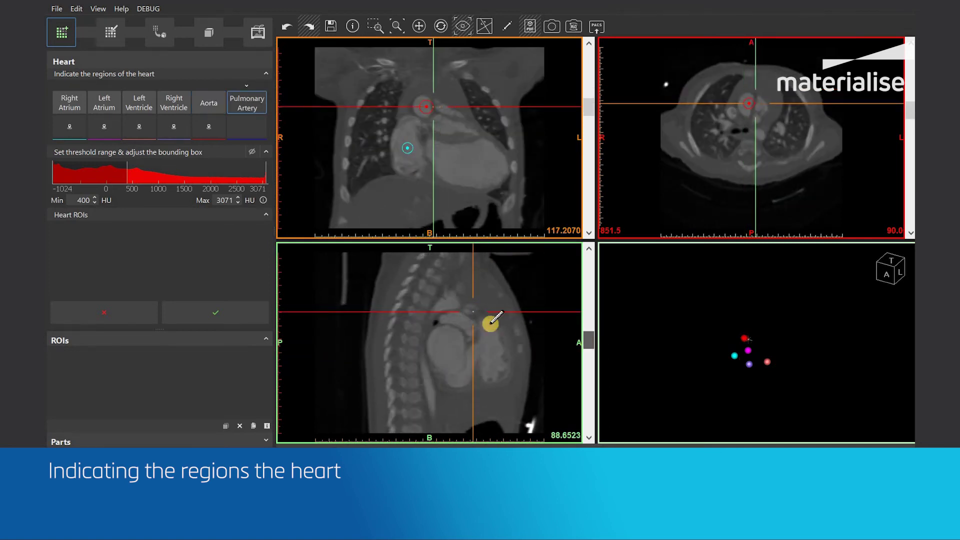
left_click(458, 319)
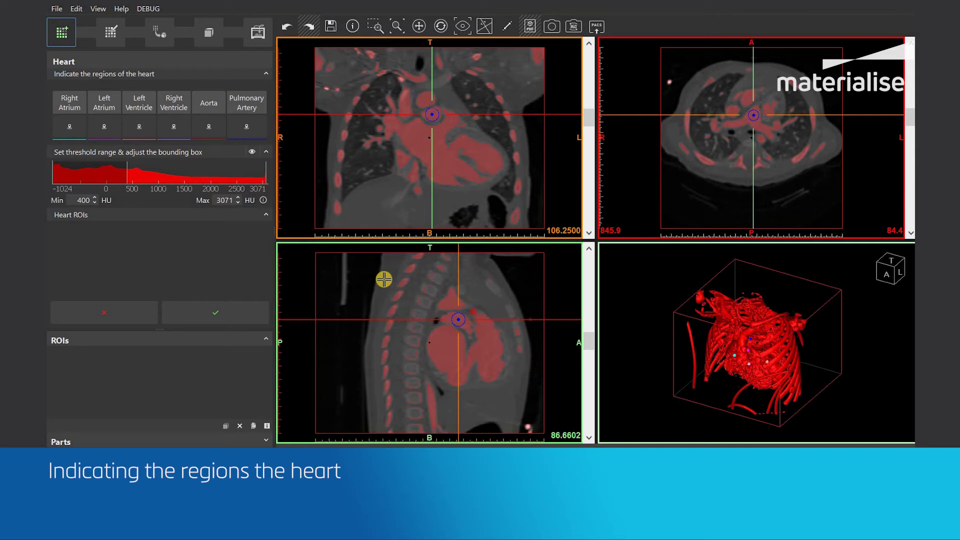
Add a second Right Ventricle seed point in the sagittal view
left_click(160, 100)
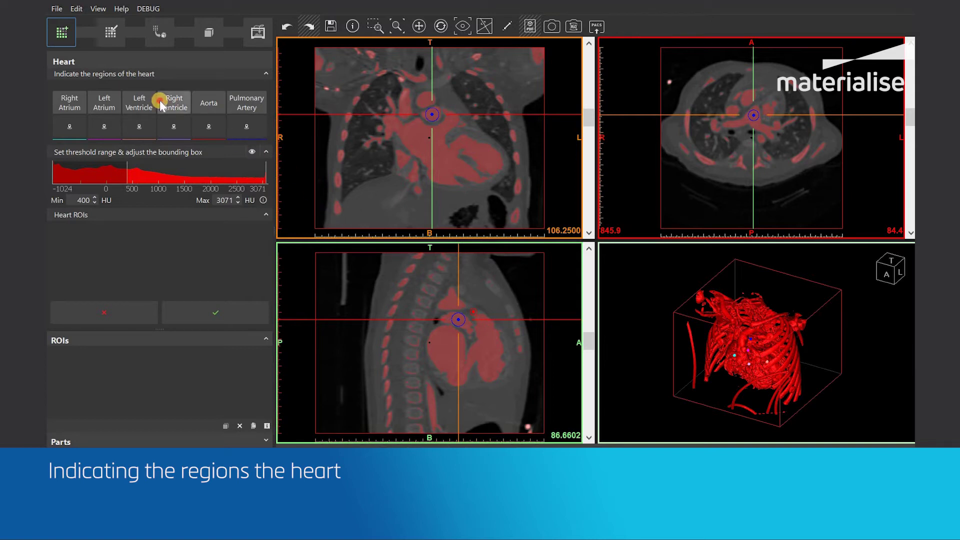
left_click(586, 356)
left_click_drag(586, 345, 583, 328)
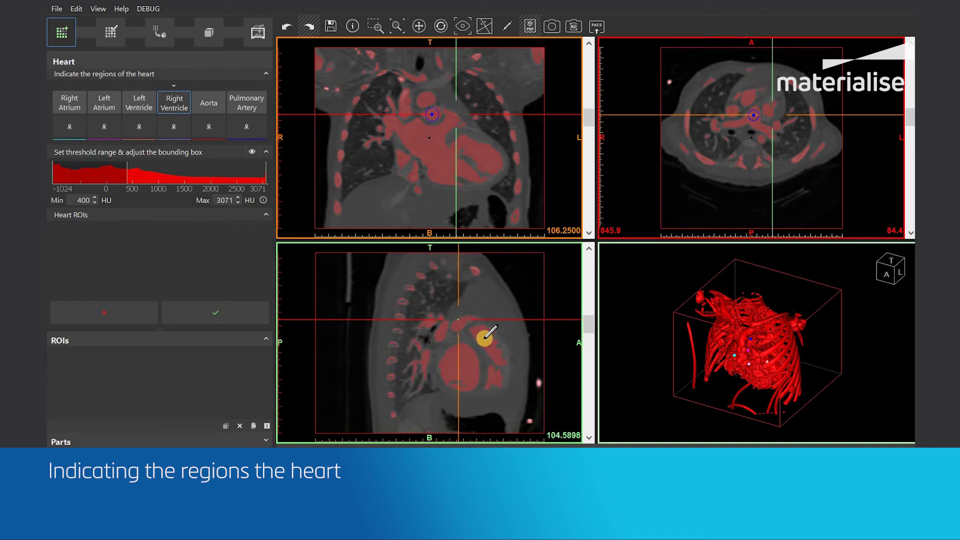
left_click(484, 338)
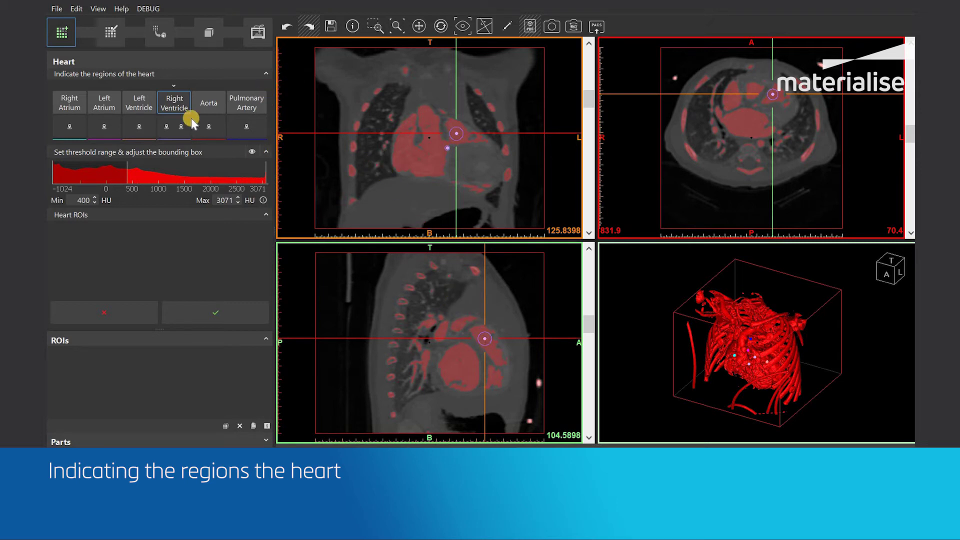
Add another Left Ventricle seed point inside the heart in the axial view
left_click(140, 126)
left_click(130, 99)
scroll(910, 162, "down", 5)
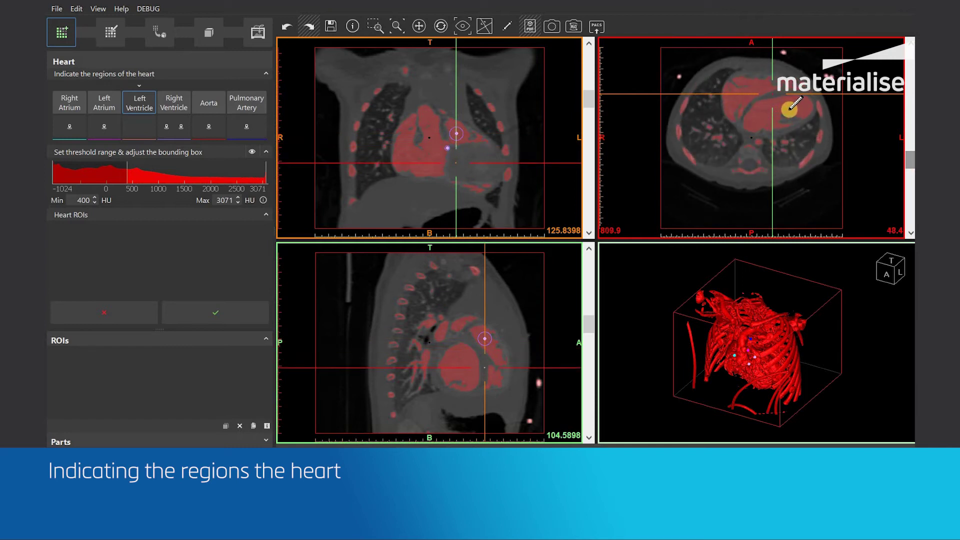
left_click(792, 105)
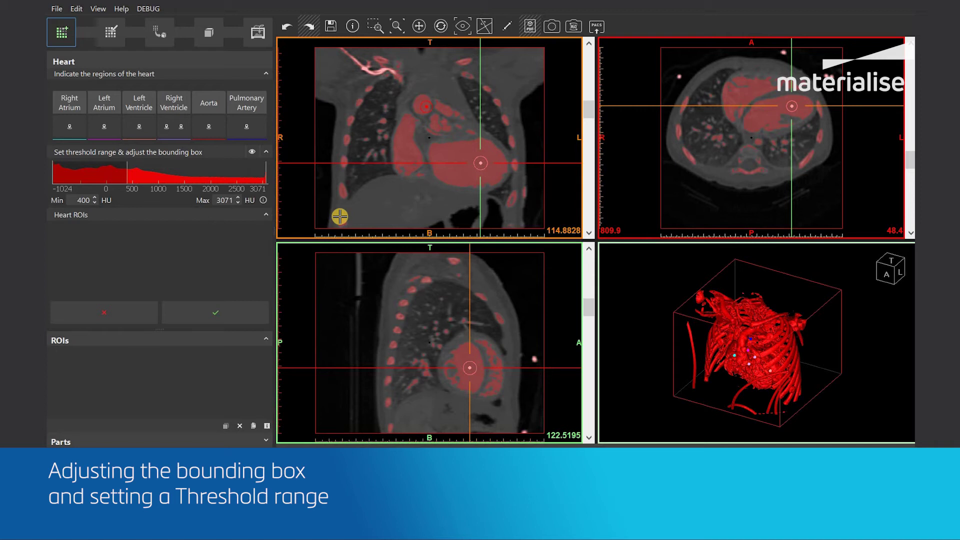
Pull the bounding box's left, right, top and bottom edges in to the heart in the coronal view
left_click_drag(368, 183, 380, 184)
left_click_drag(520, 171, 517, 168)
left_click_drag(475, 203, 475, 200)
left_click_drag(587, 85, 585, 122)
left_click_drag(472, 49, 476, 79)
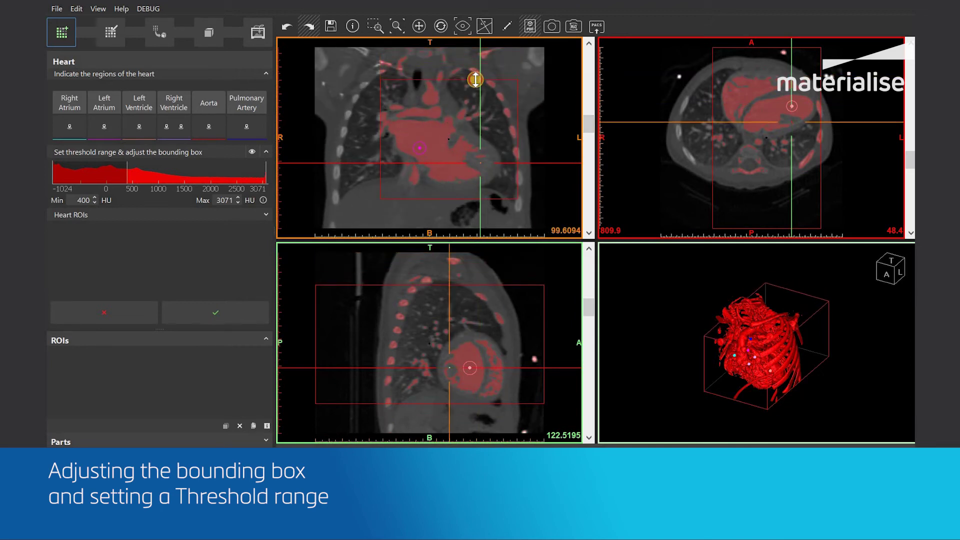
Adjust the box's anterior and posterior sides to fit the heart in the sagittal view
left_click_drag(543, 339, 505, 346)
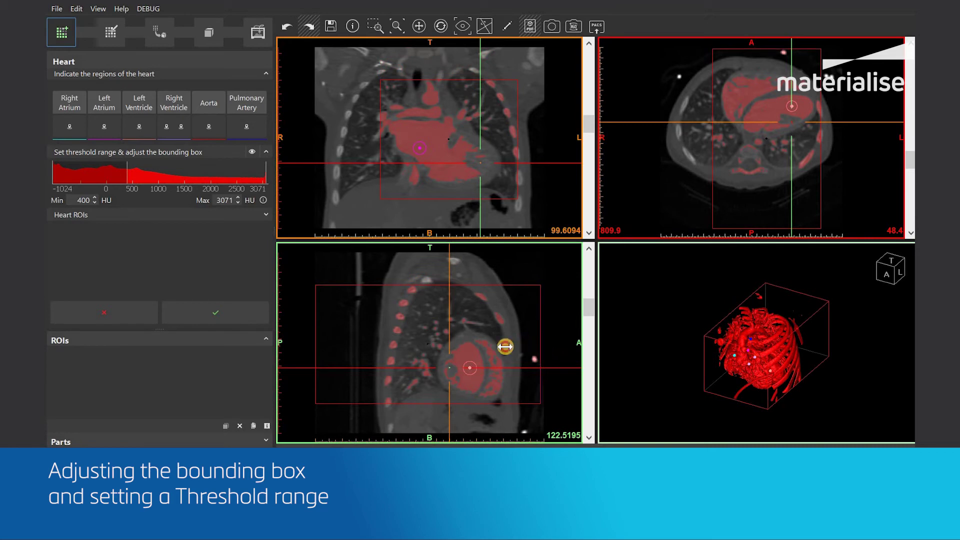
left_click_drag(413, 341, 403, 337)
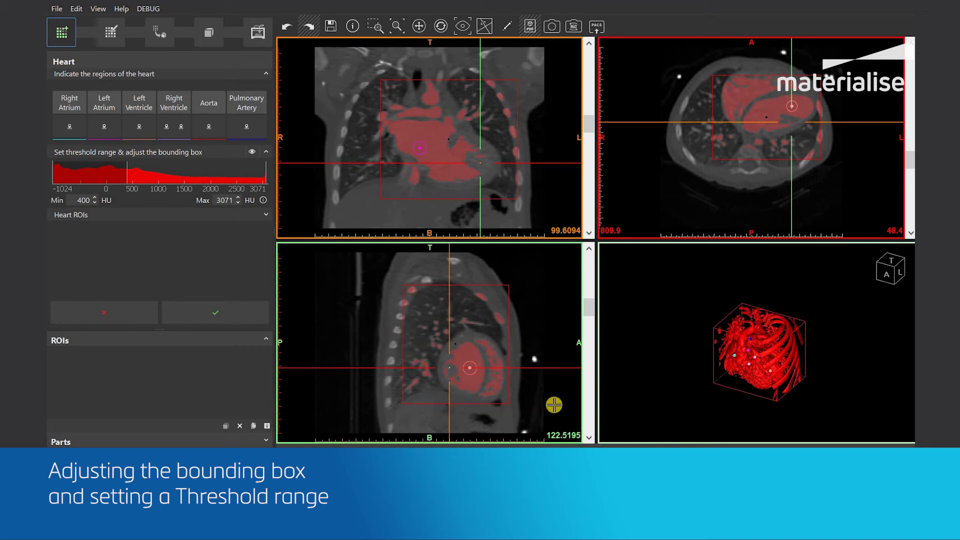
left_click_drag(591, 310, 596, 343)
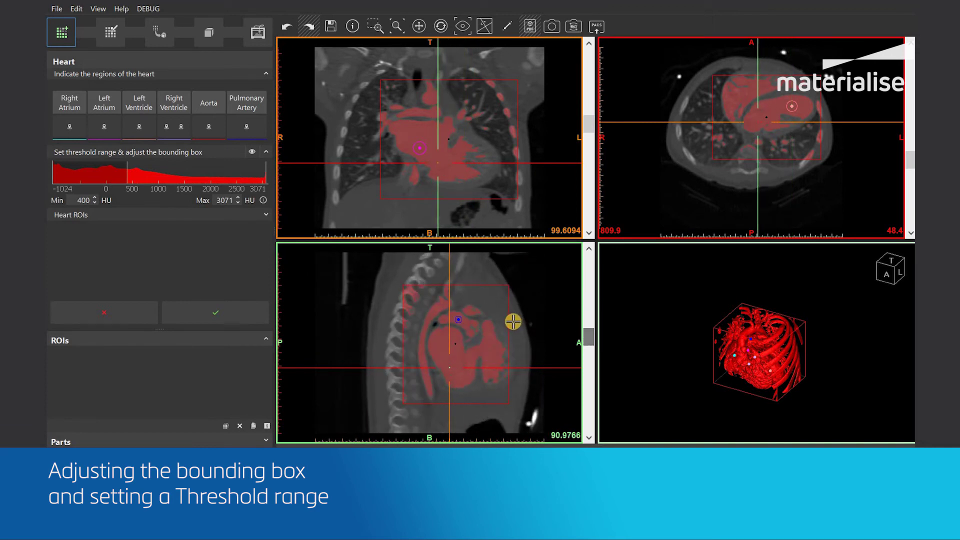
left_click_drag(508, 320, 516, 321)
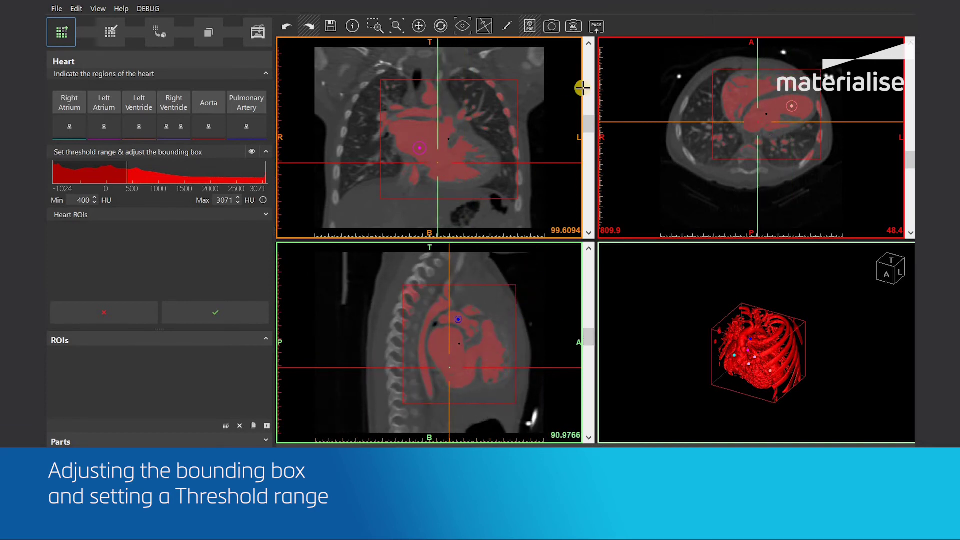
mouse_move(589, 115)
left_mouse_down()
mouse_move(589, 92)
mouse_move(592, 145)
mouse_move(590, 124)
left_mouse_up()
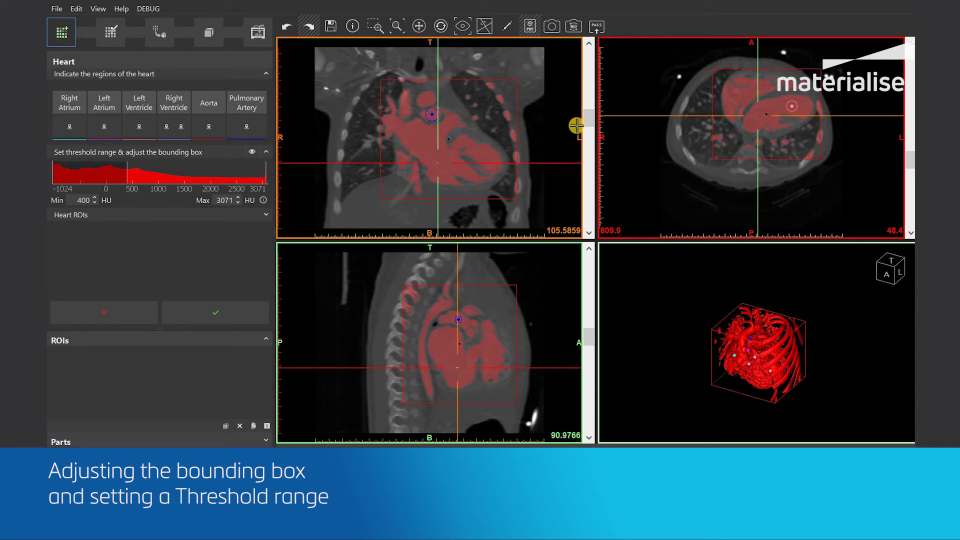
Set the threshold to 400–3071 HU and calculate the heart segmentation
left_click_drag(146, 166, 126, 174)
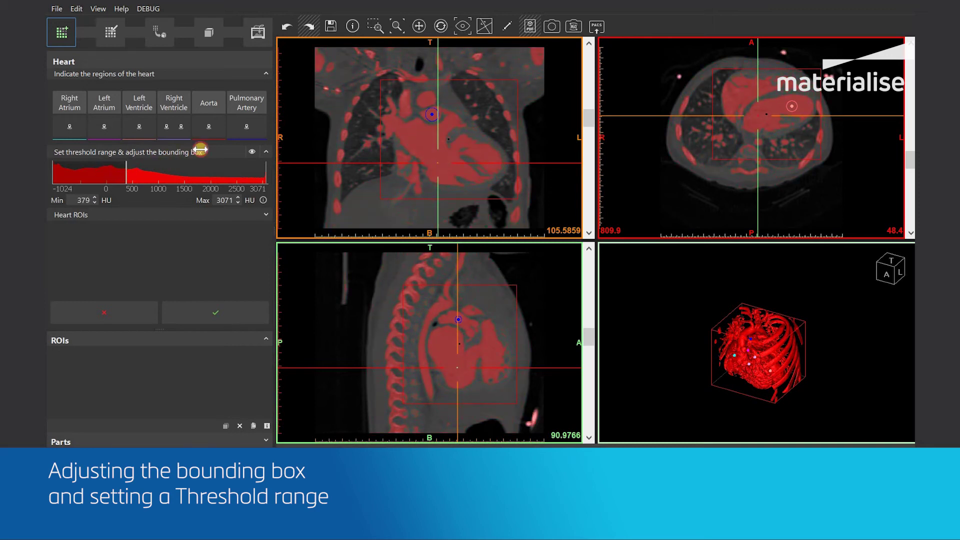
mouse_move(264, 169)
left_mouse_down()
mouse_move(226, 169)
mouse_move(267, 170)
left_mouse_up()
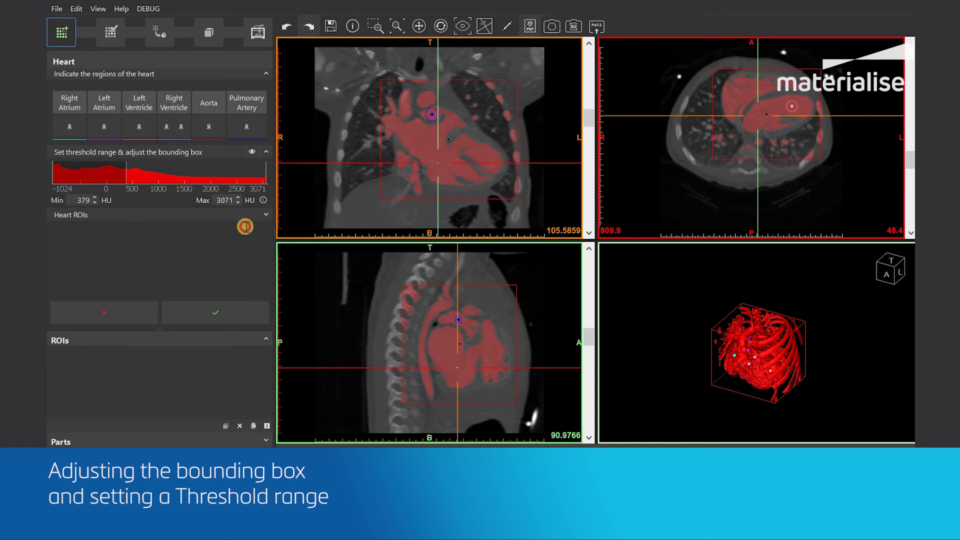
key("Tab")
type("400")
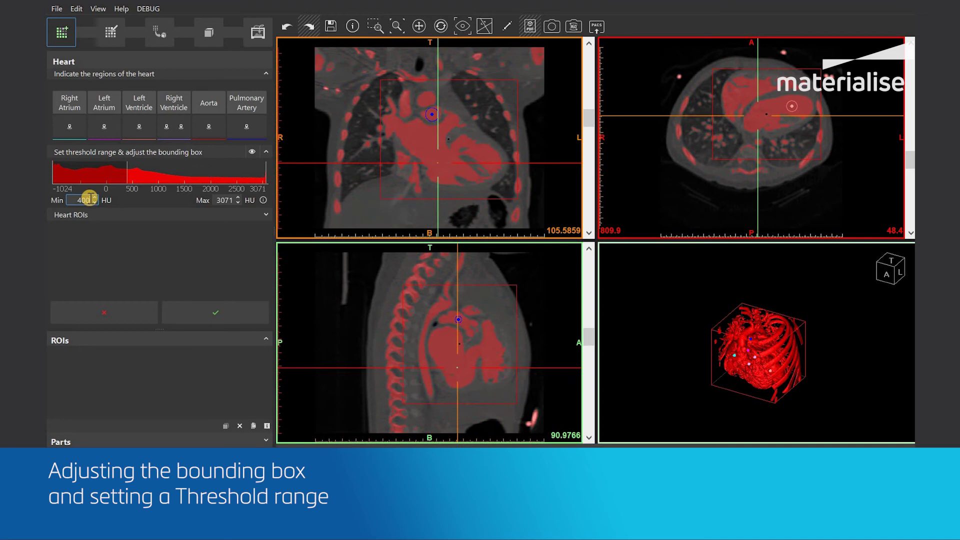
left_click(218, 311)
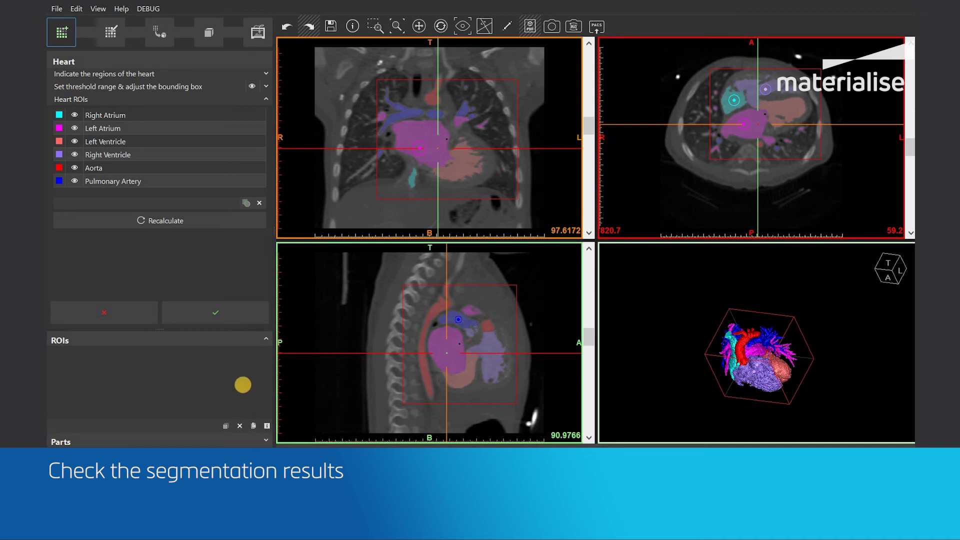
Browse the slices and rotate the 3D heart model to inspect the six colored regions
left_click_drag(590, 124, 610, 130)
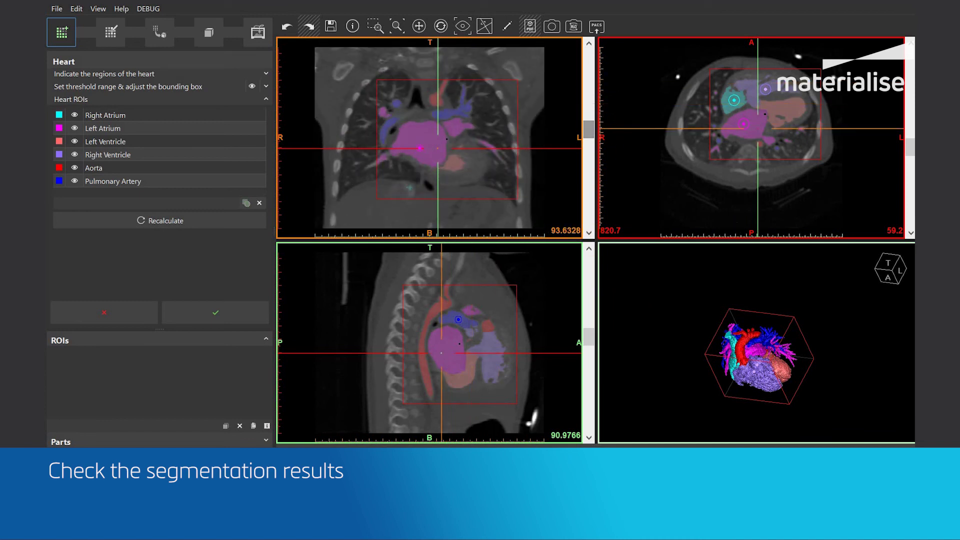
mouse_move(909, 146)
left_mouse_down()
mouse_move(909, 137)
mouse_move(909, 149)
left_mouse_up()
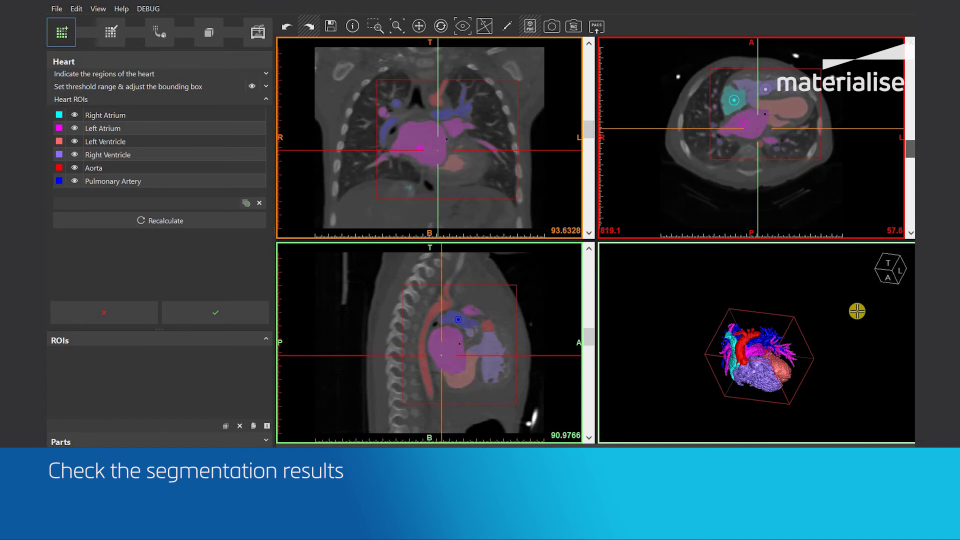
right_click_drag(783, 408, 863, 336)
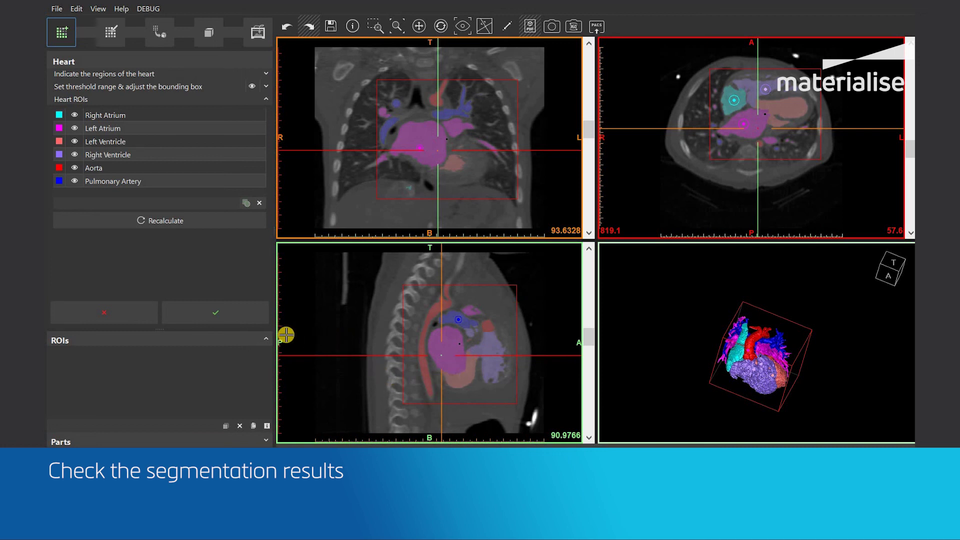
Review the heart region and threshold settings, then accept the heart segmentation
left_click(268, 73)
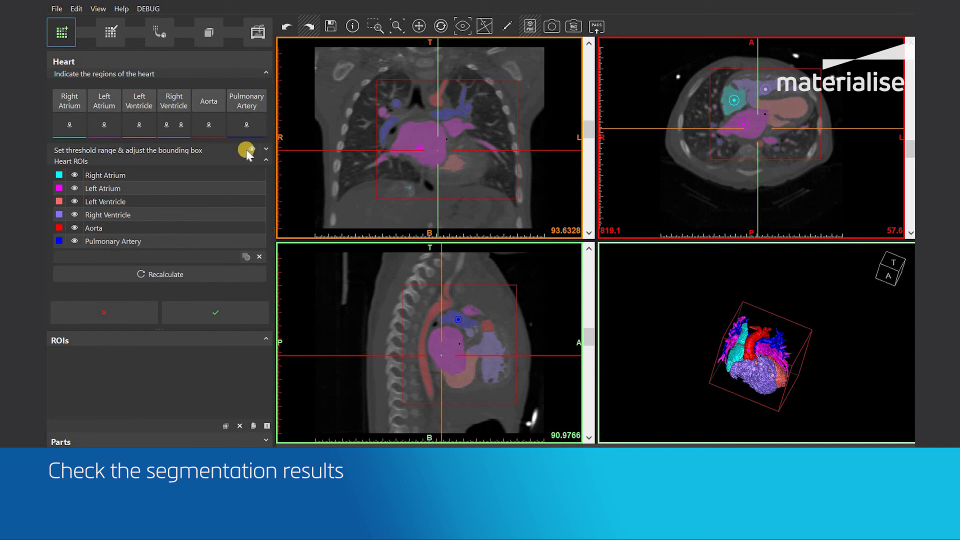
left_click(264, 149)
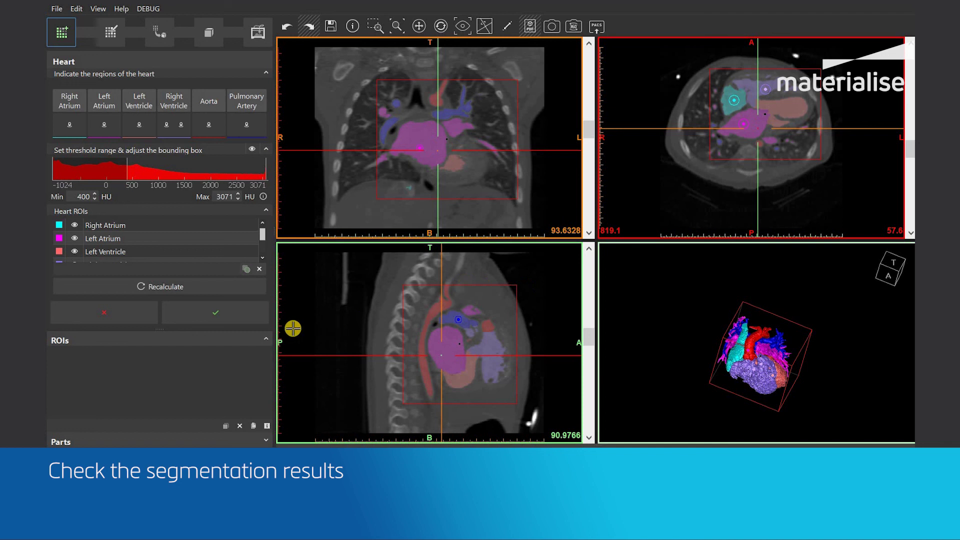
left_click(218, 314)
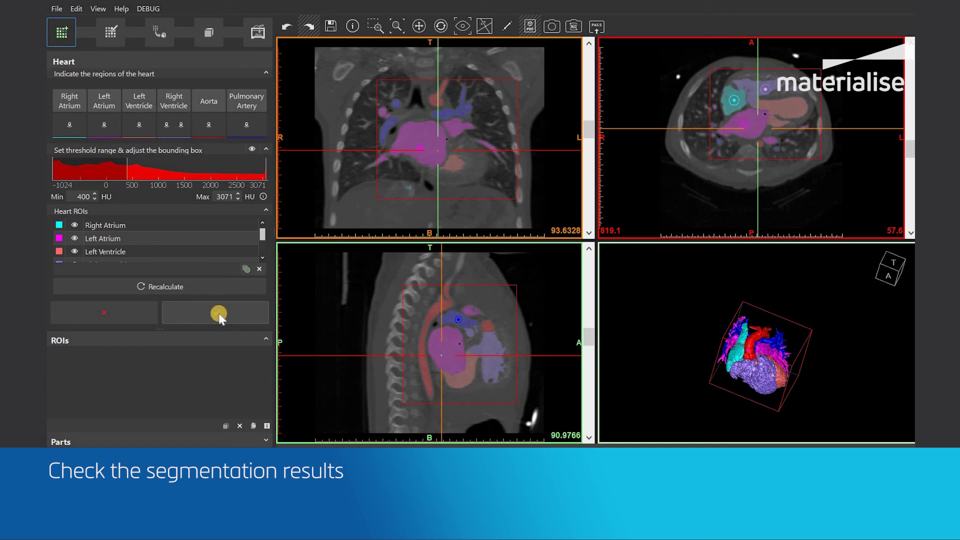